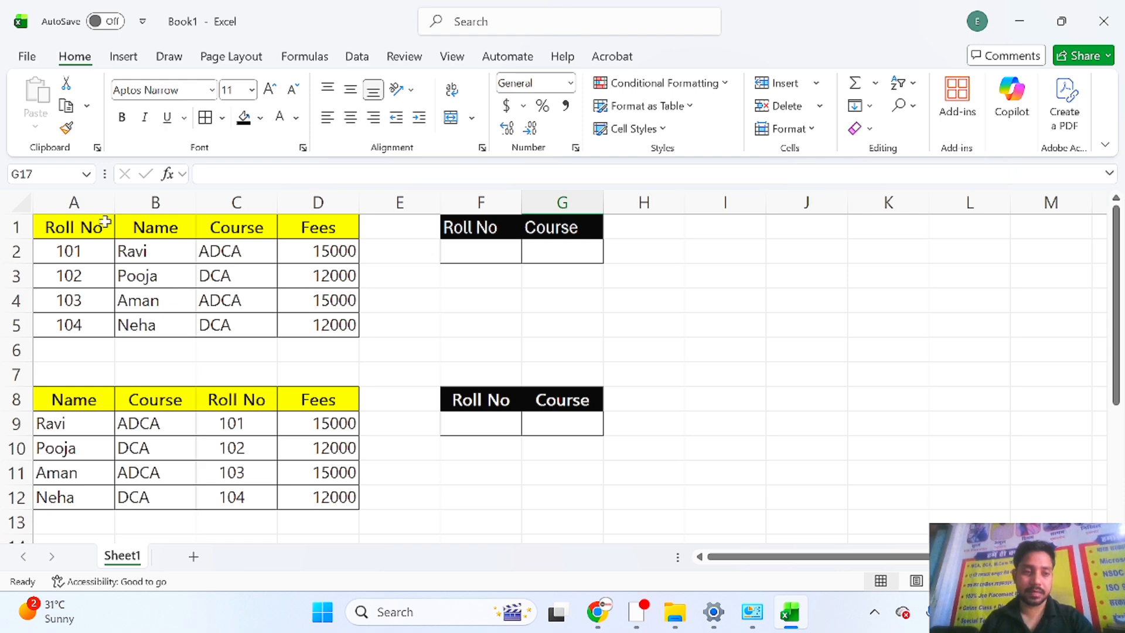
- Examine both student tables and their Roll No and Course lookup cells, comparing the Roll No column's position in each table
drag(104, 223, 300, 315)
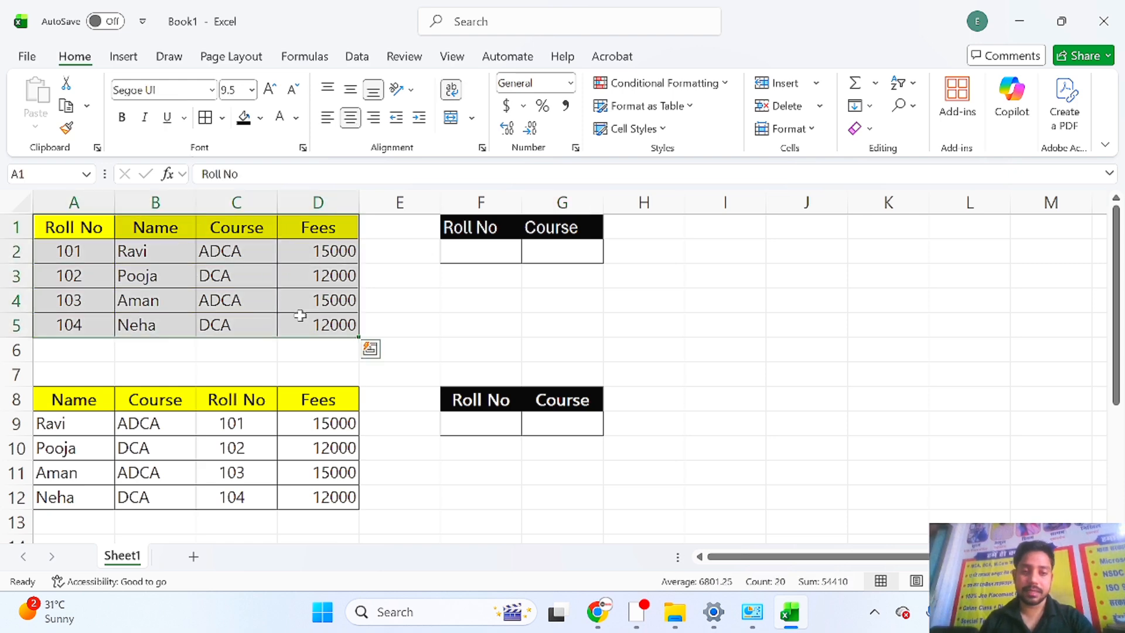
click(485, 250)
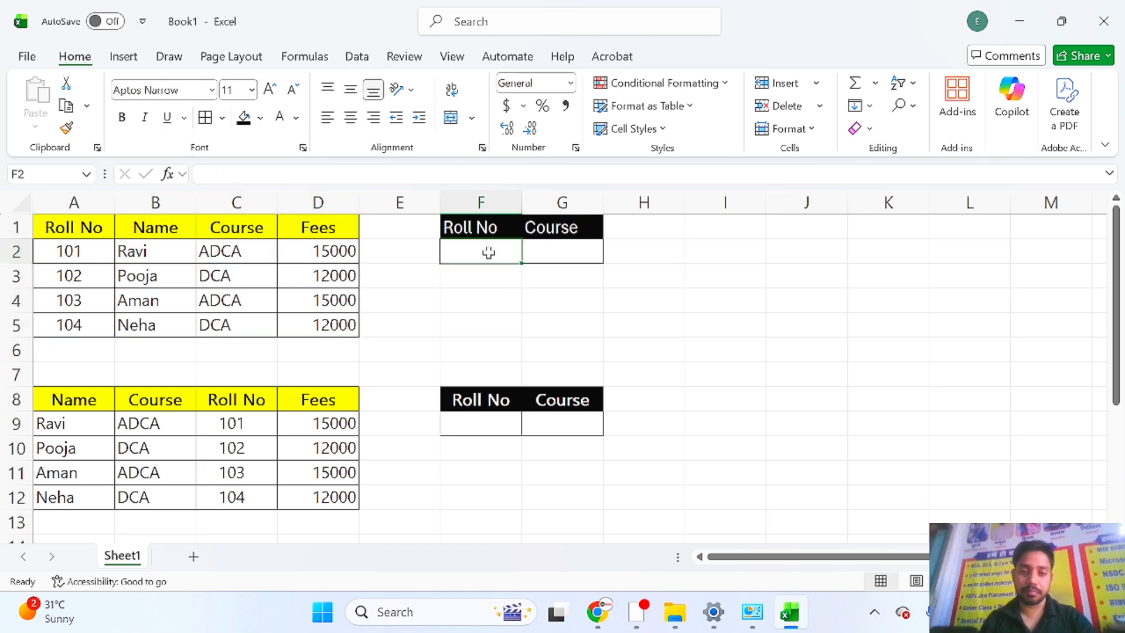
click(571, 252)
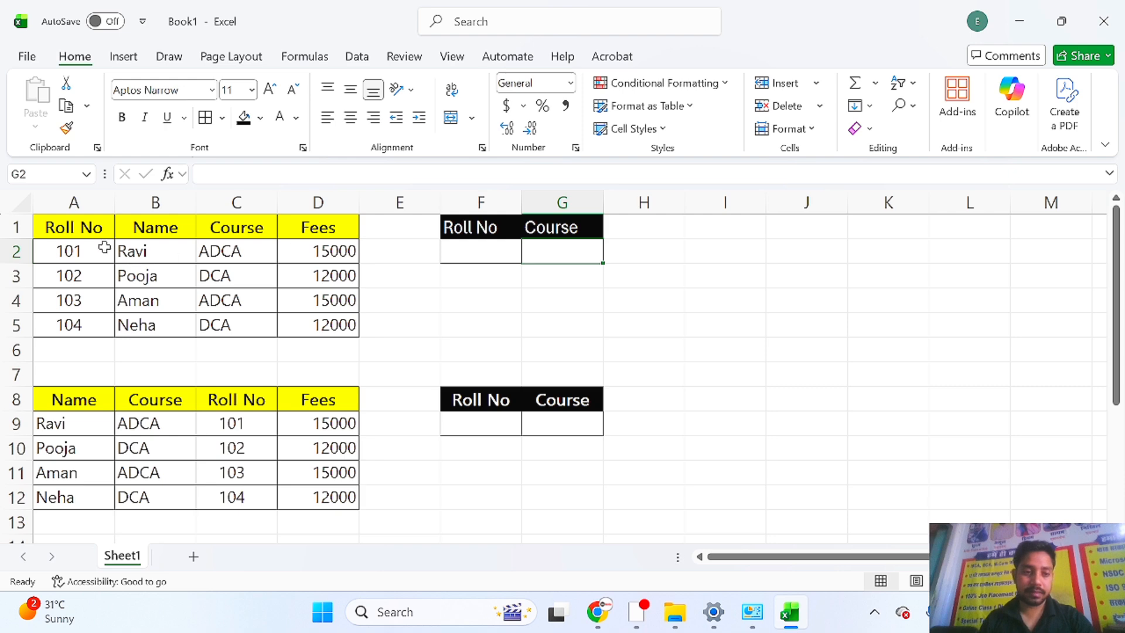
drag(83, 228, 296, 329)
drag(52, 221, 45, 323)
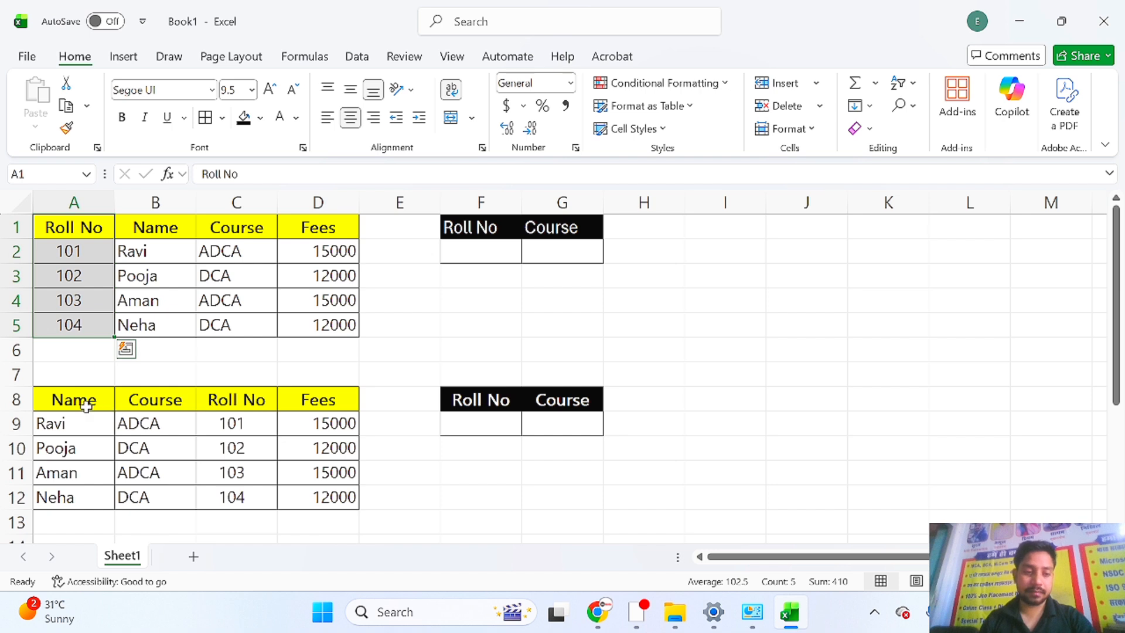
drag(249, 401, 242, 499)
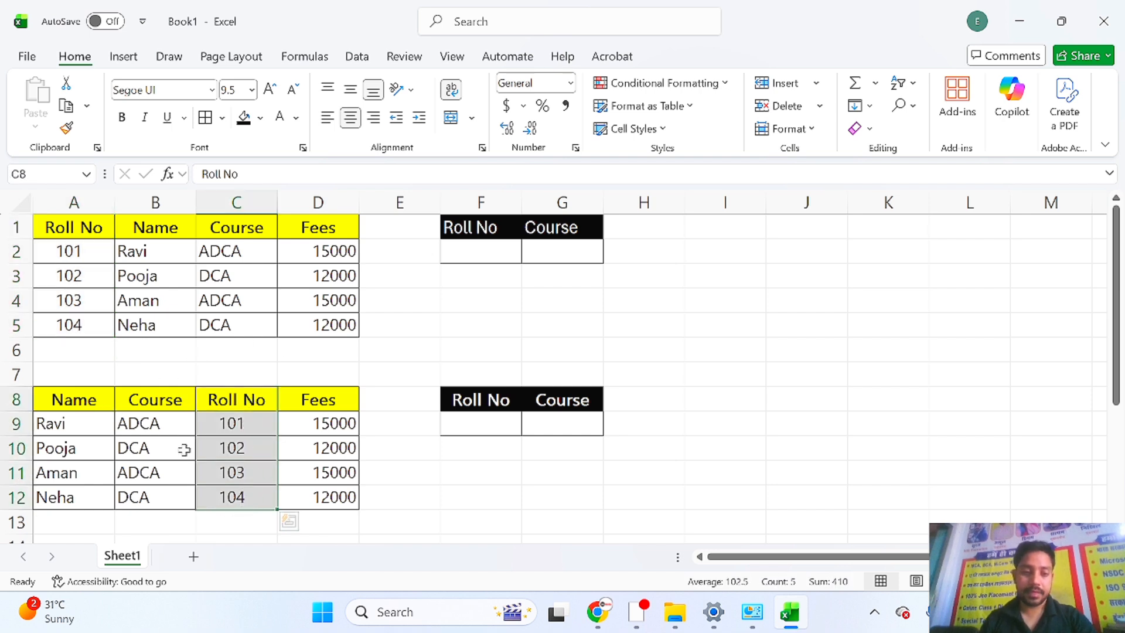
click(186, 271)
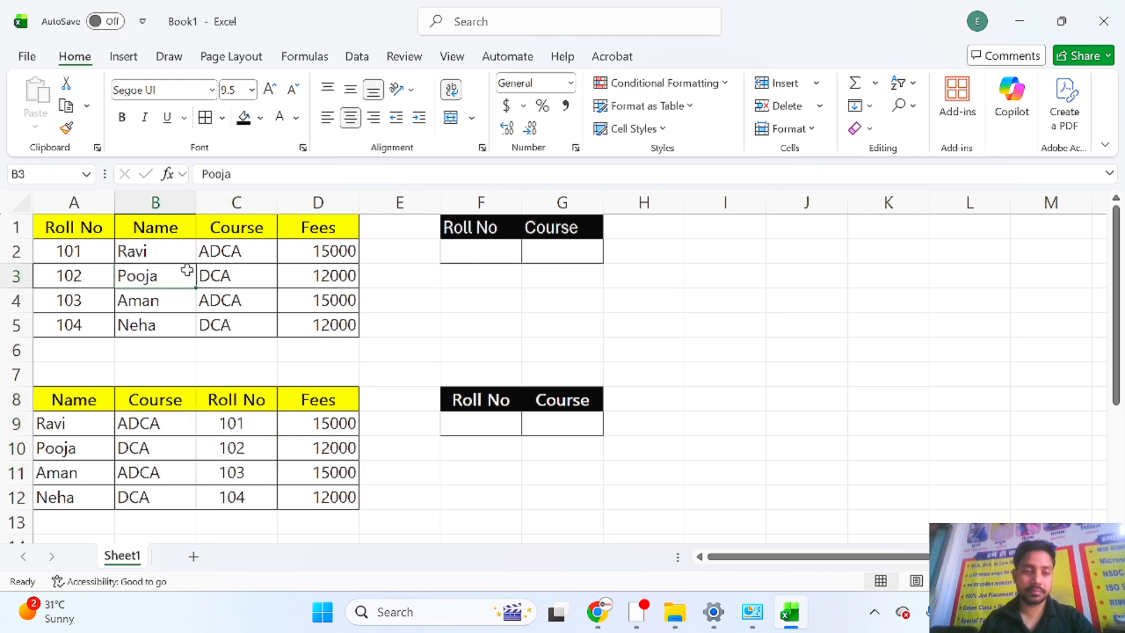
click(493, 249)
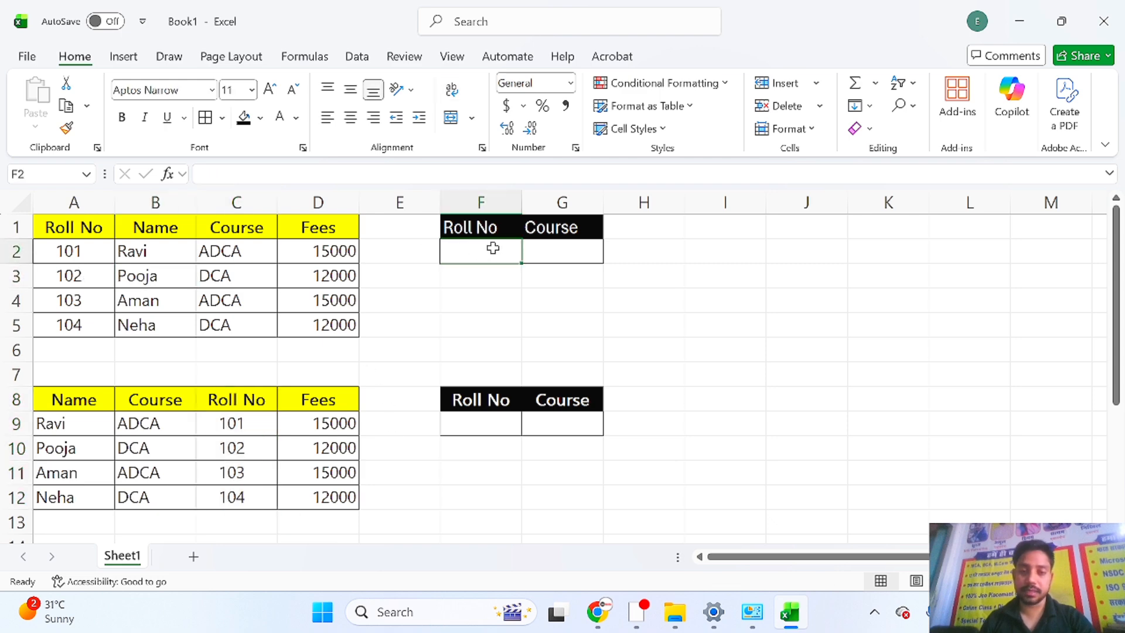
click(581, 251)
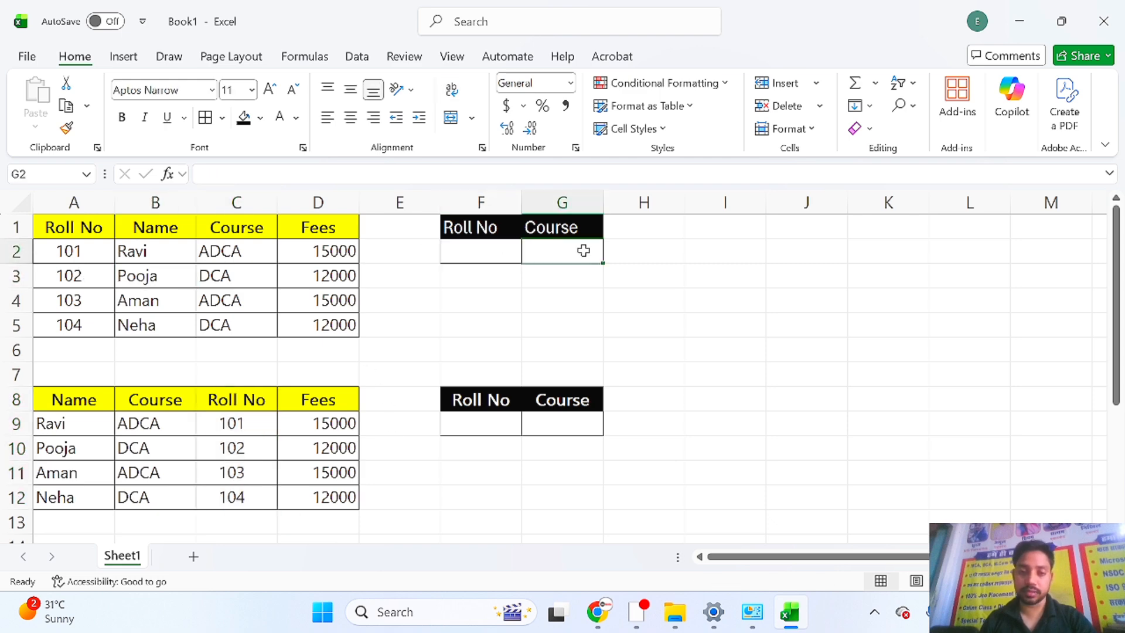
click(185, 448)
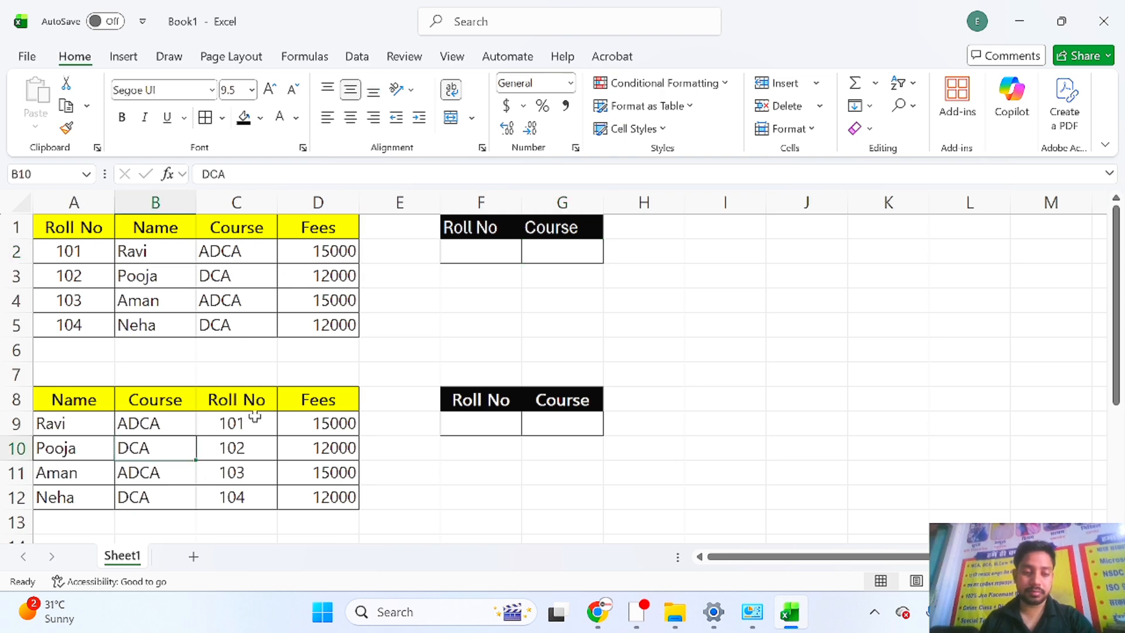
click(496, 437)
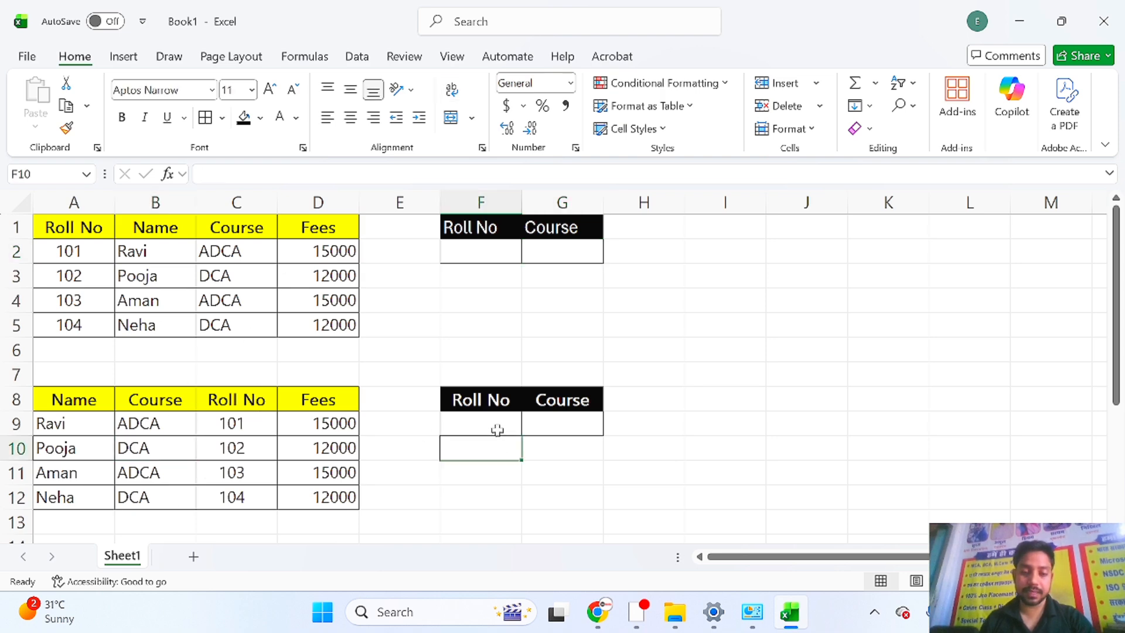
click(497, 431)
click(588, 417)
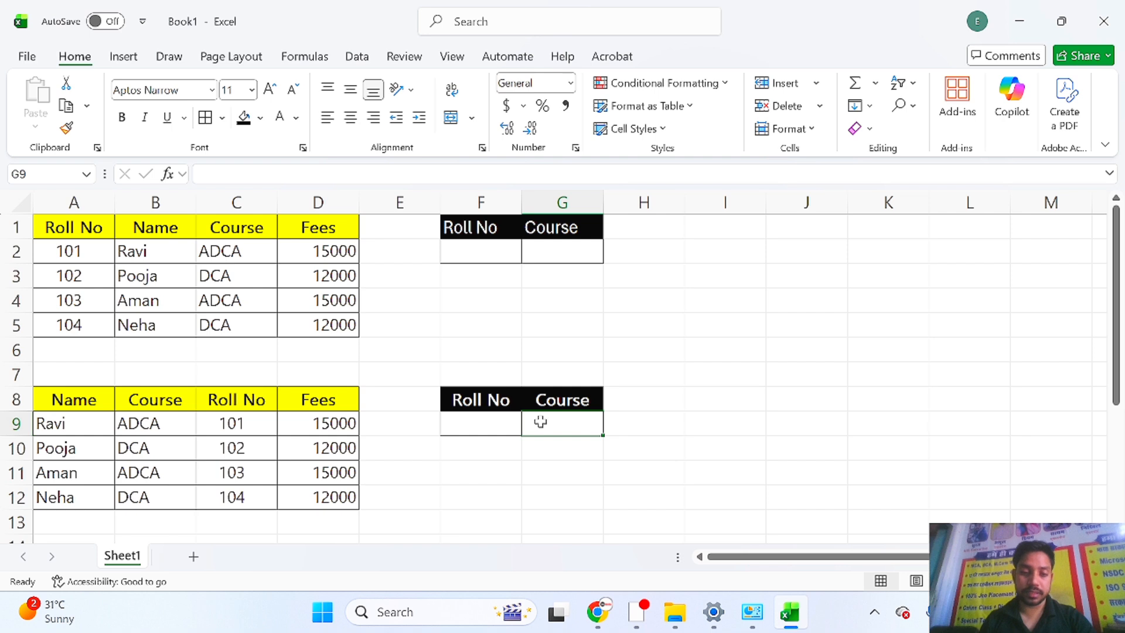
drag(229, 402, 226, 497)
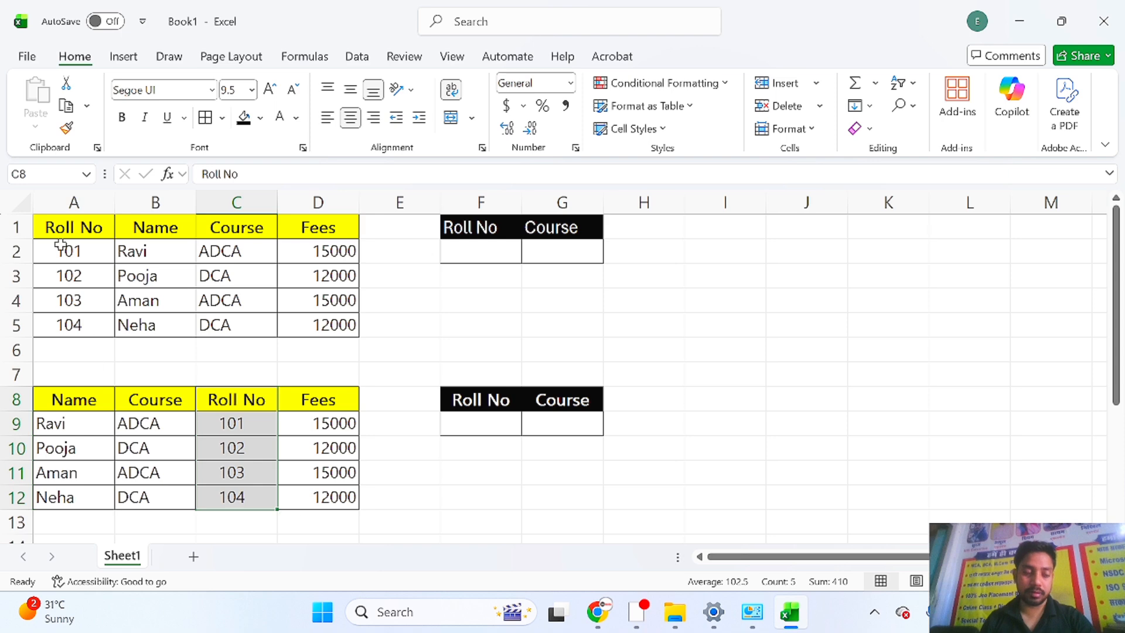
click(78, 227)
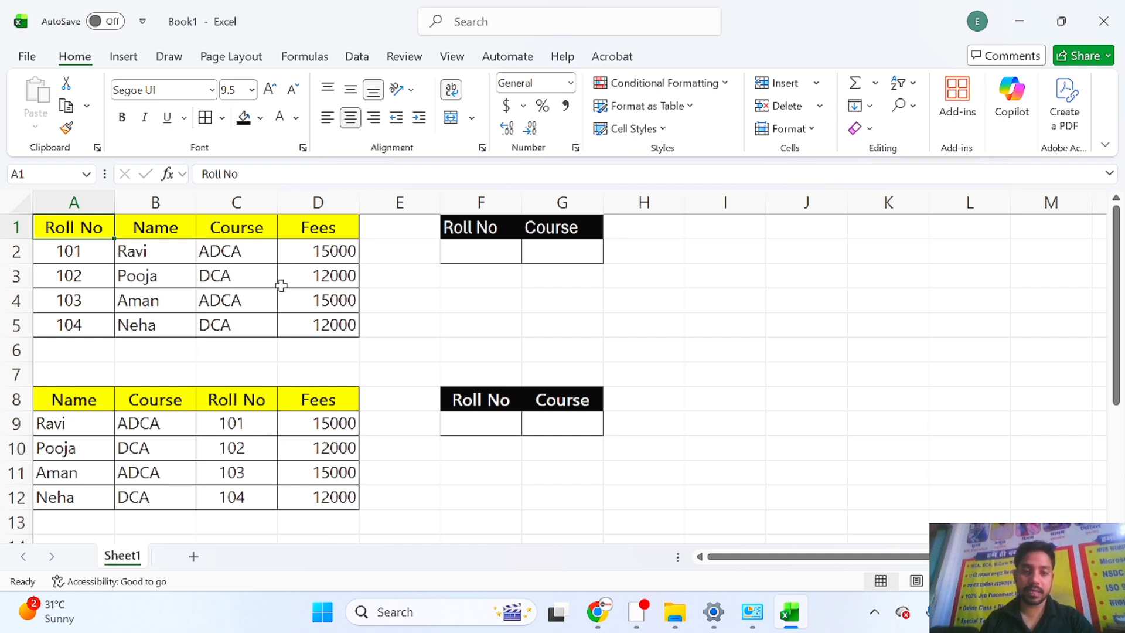
click(244, 457)
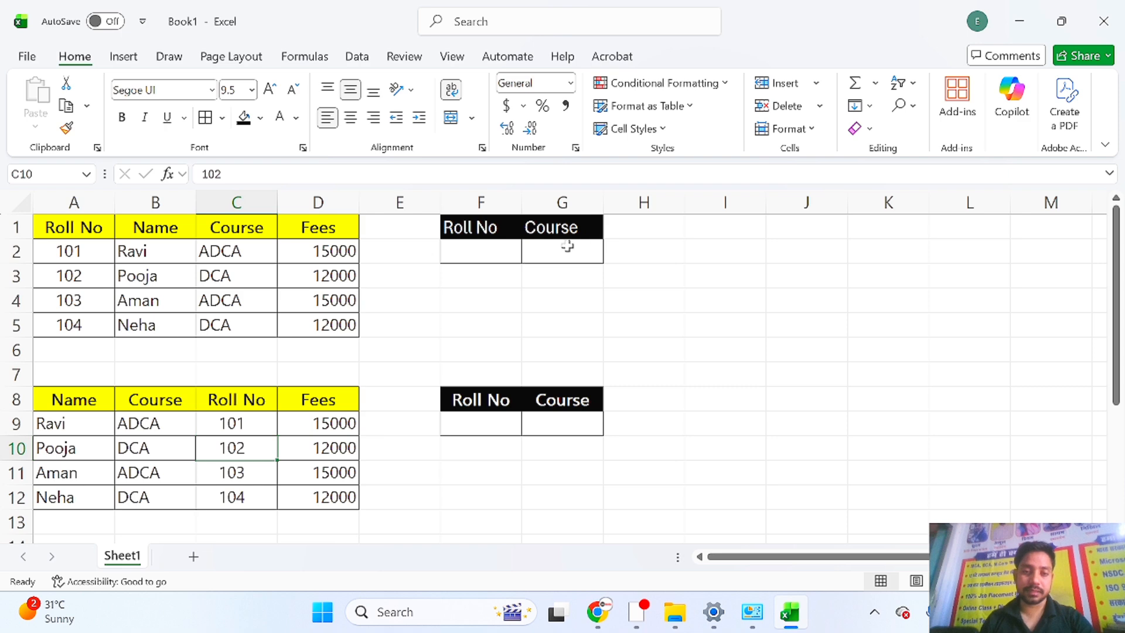
- Enter the formula =DGET(A1:D5,3,F1:F2) in G2 to look up the course by roll number in the upper table
click(549, 253)
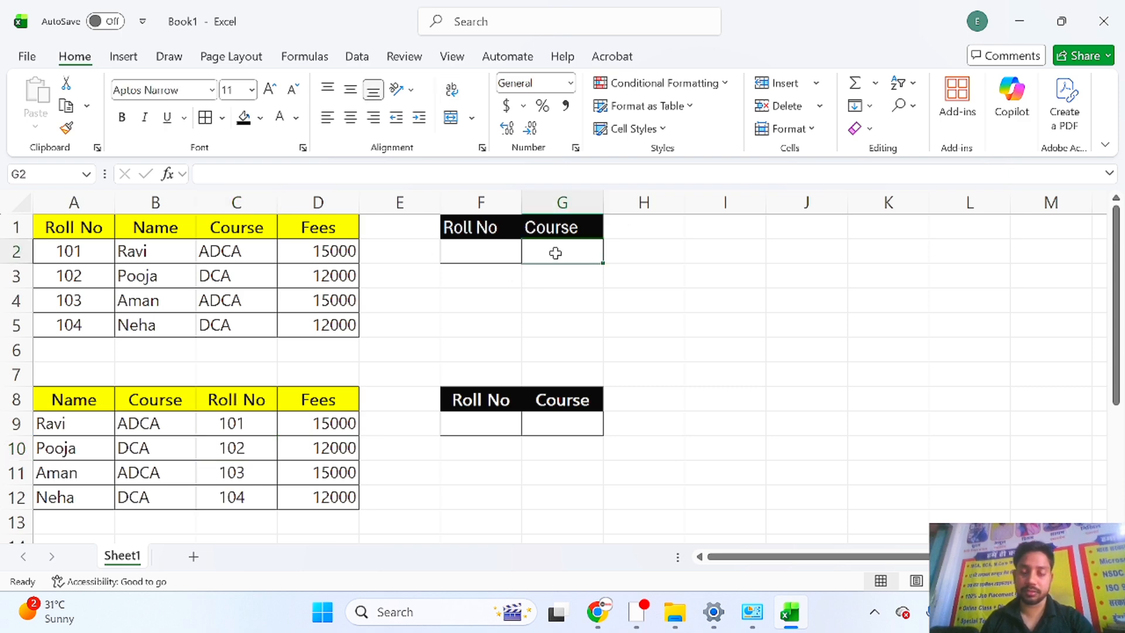
double_click(572, 254)
text(=dg)
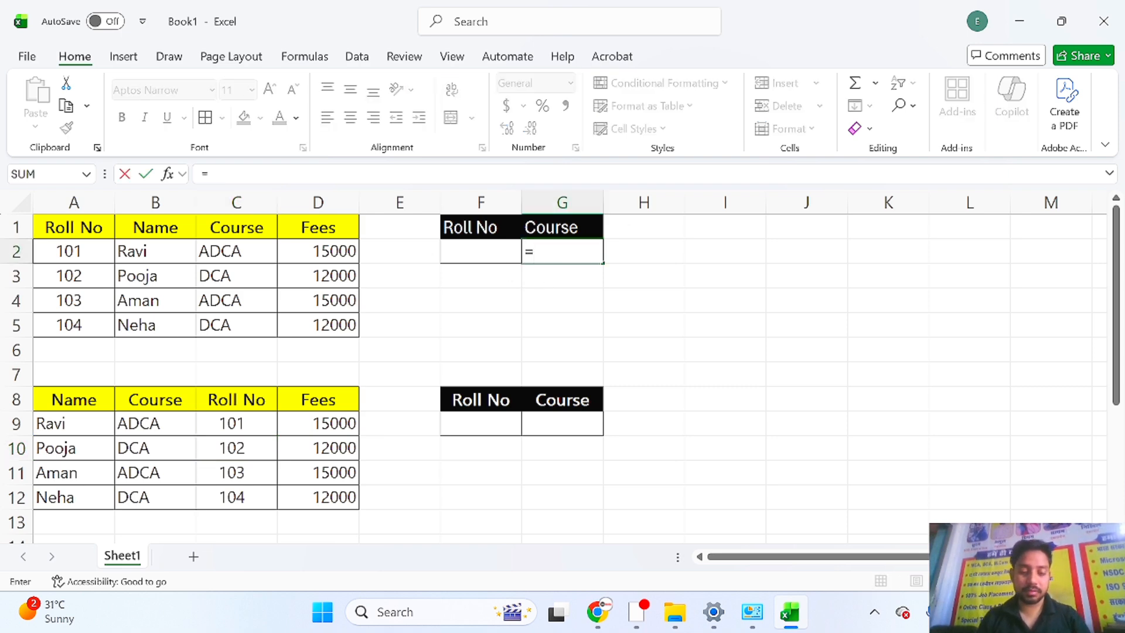
text(e)
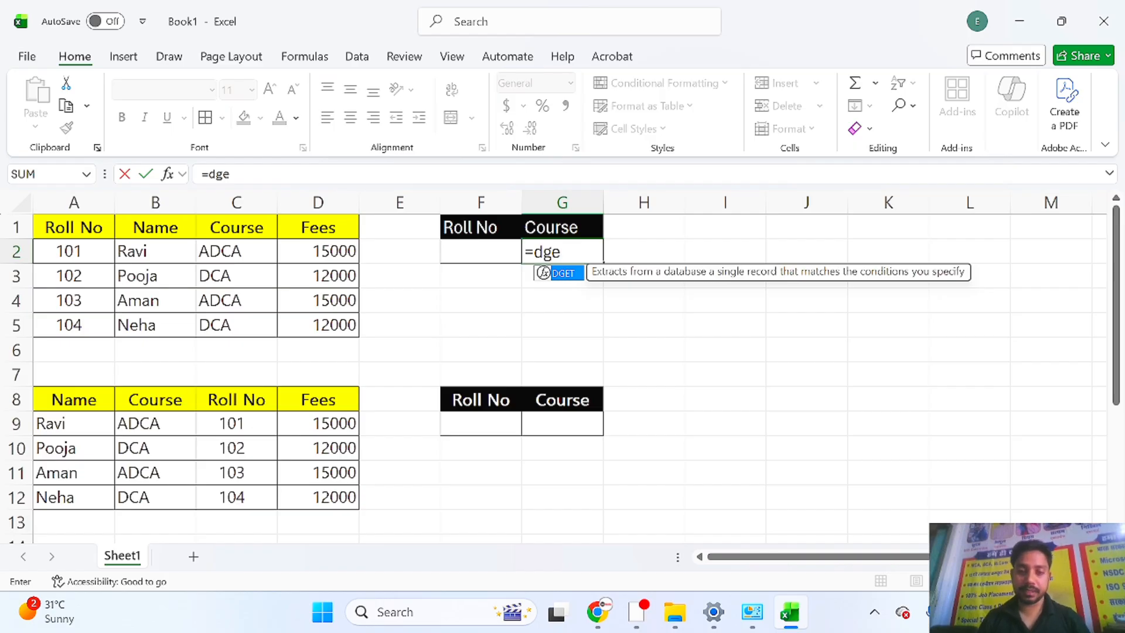
key(Tab)
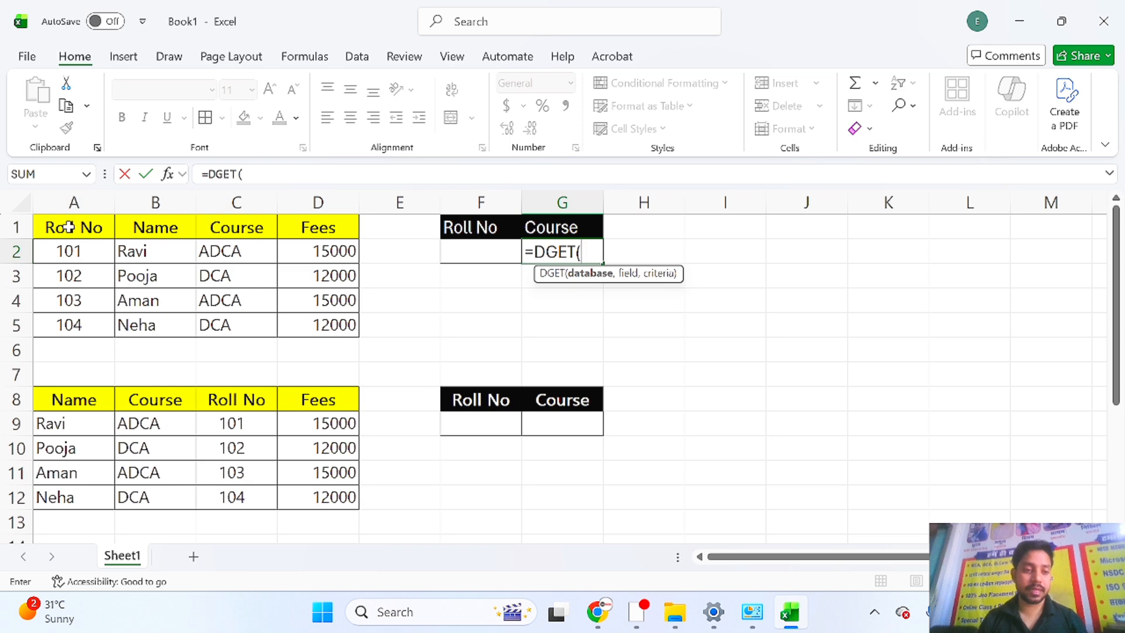
drag(69, 227, 297, 320)
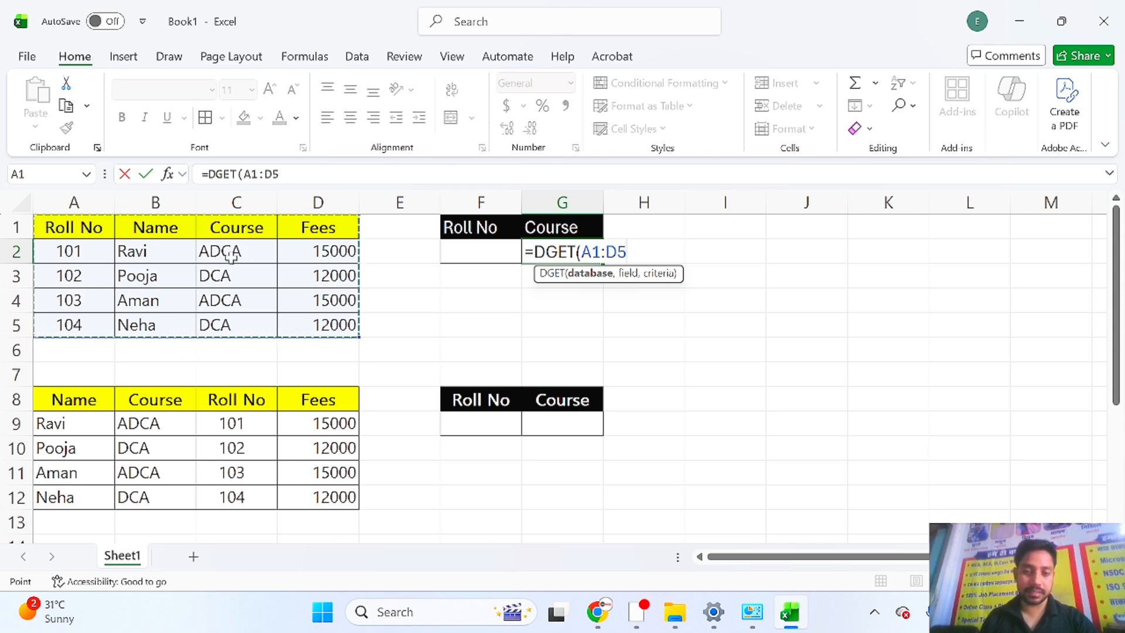
text(,)
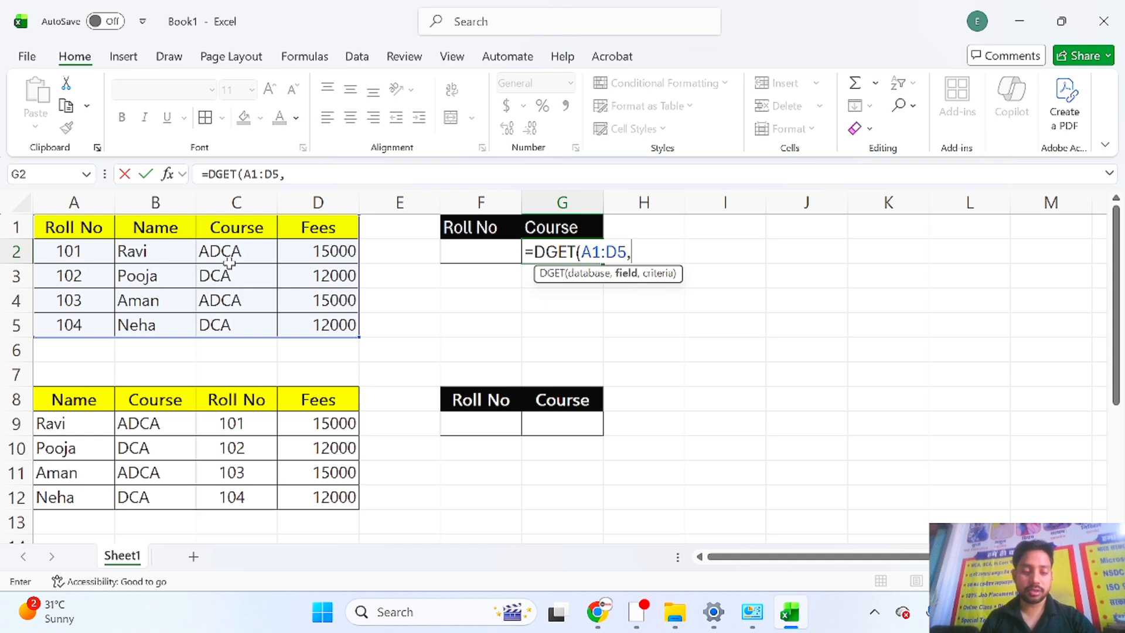
text(3,)
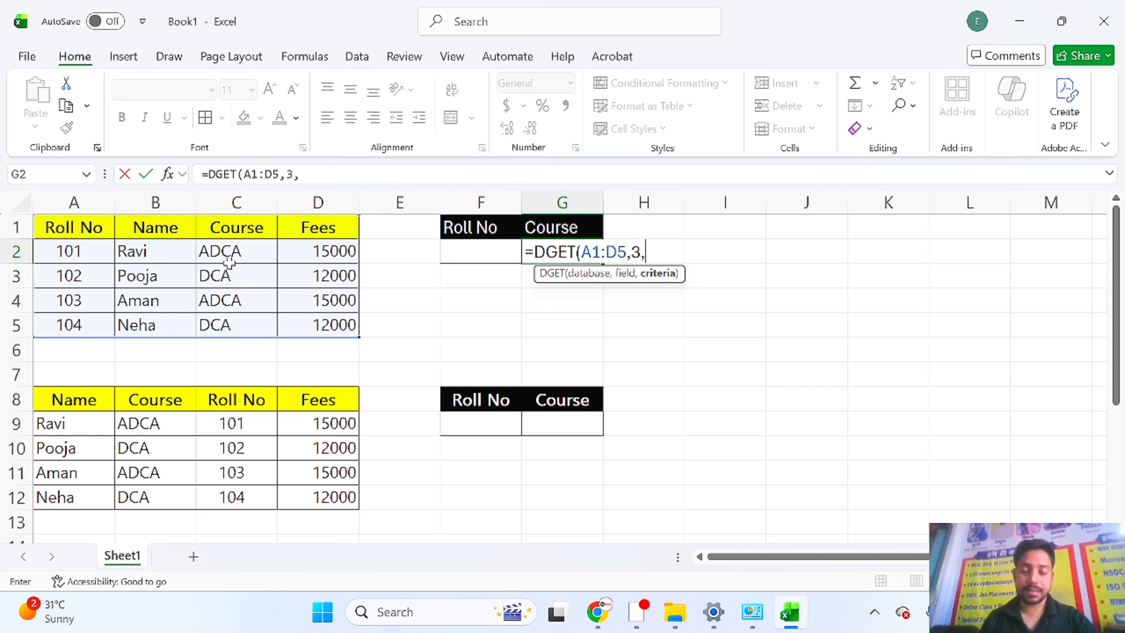
click(464, 256)
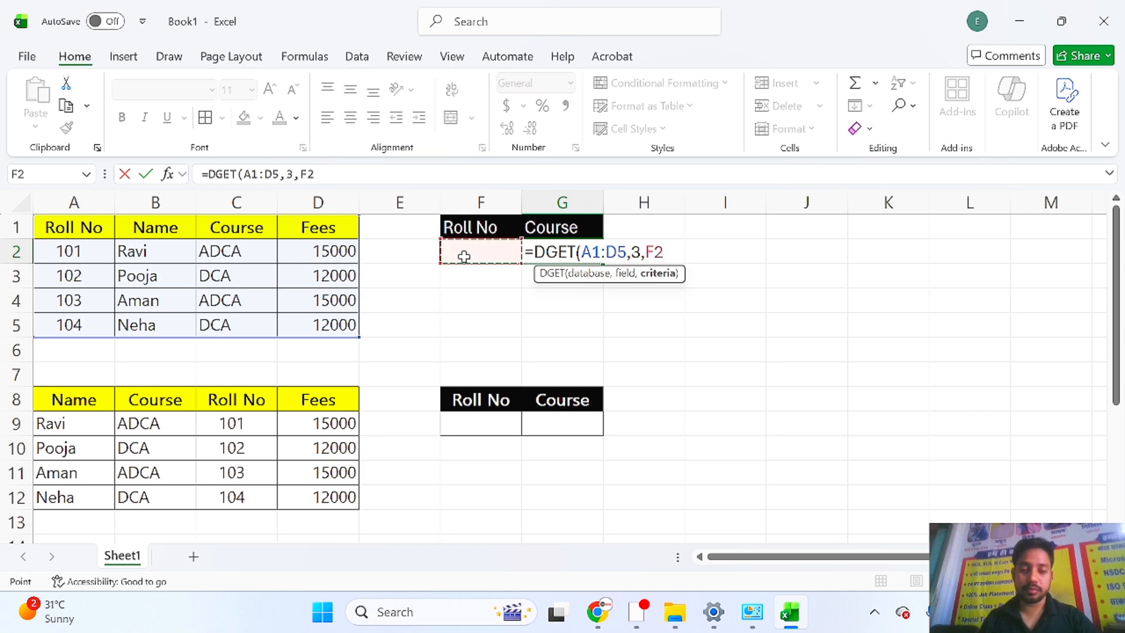
click(473, 227)
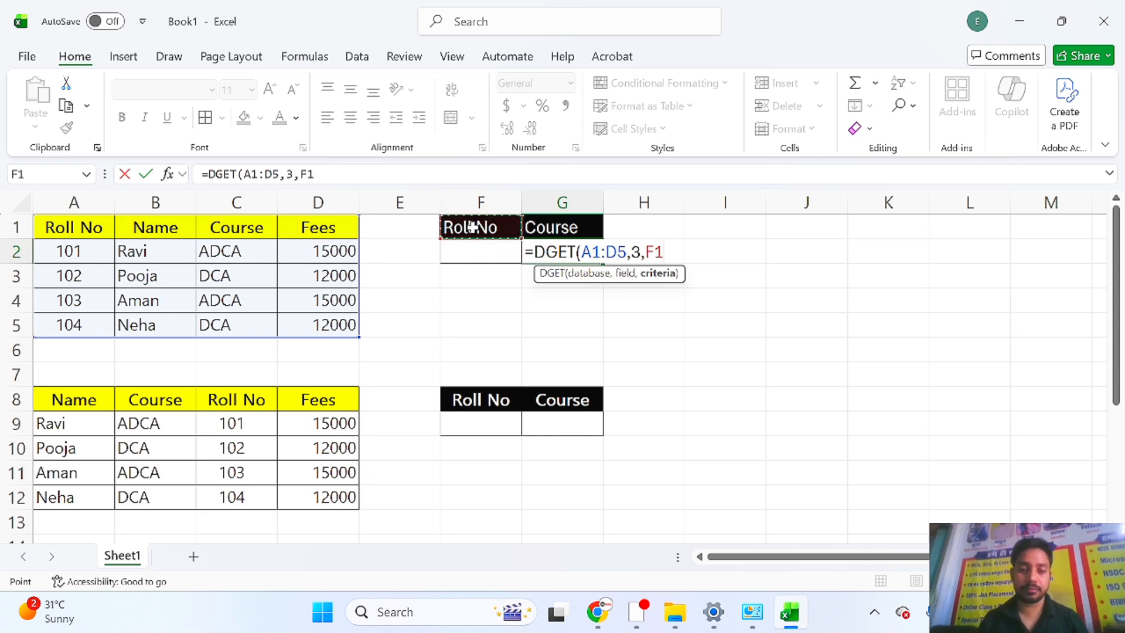
drag(473, 227, 473, 242)
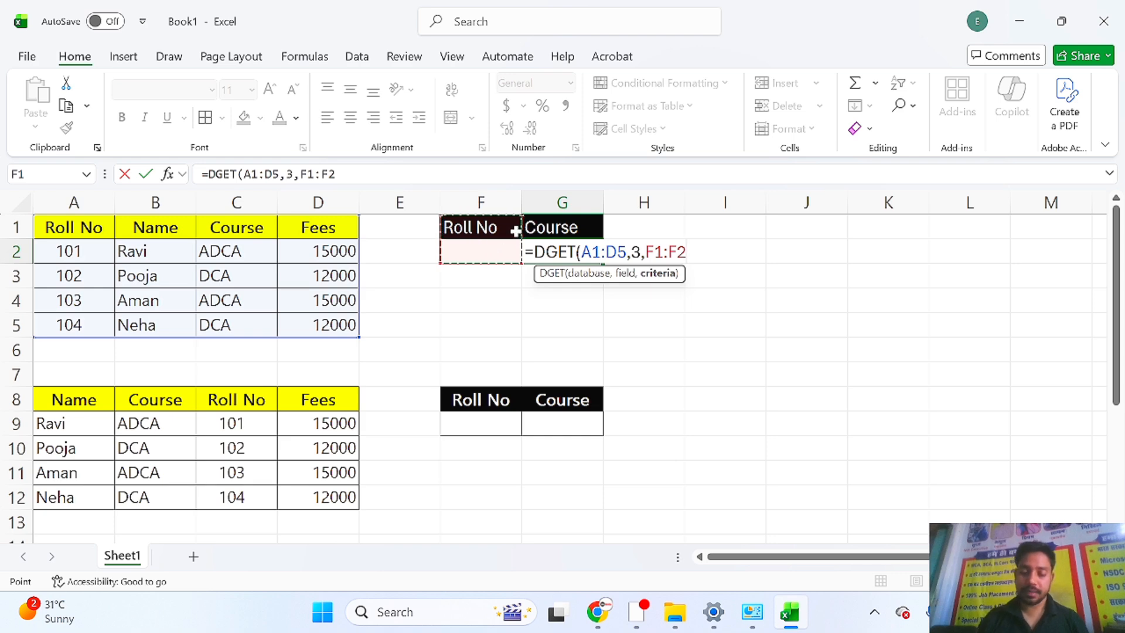
text())
key(Return)
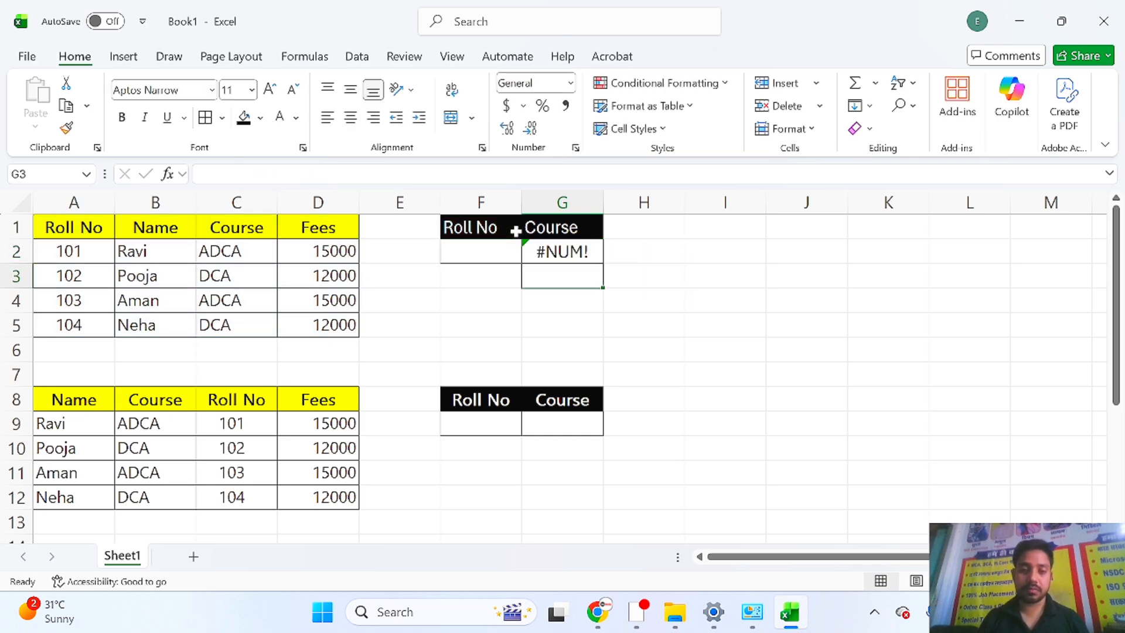
- Enter roll number 104 in F2 and check the looked-up course against the matching row of the upper table
click(467, 257)
text(104)
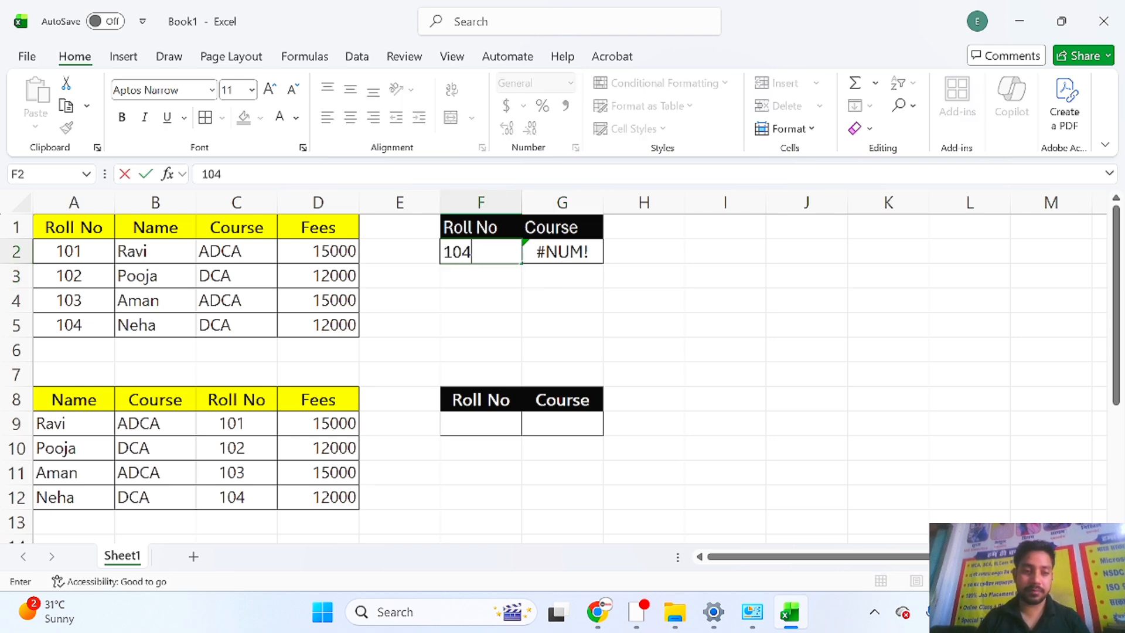
key(Return)
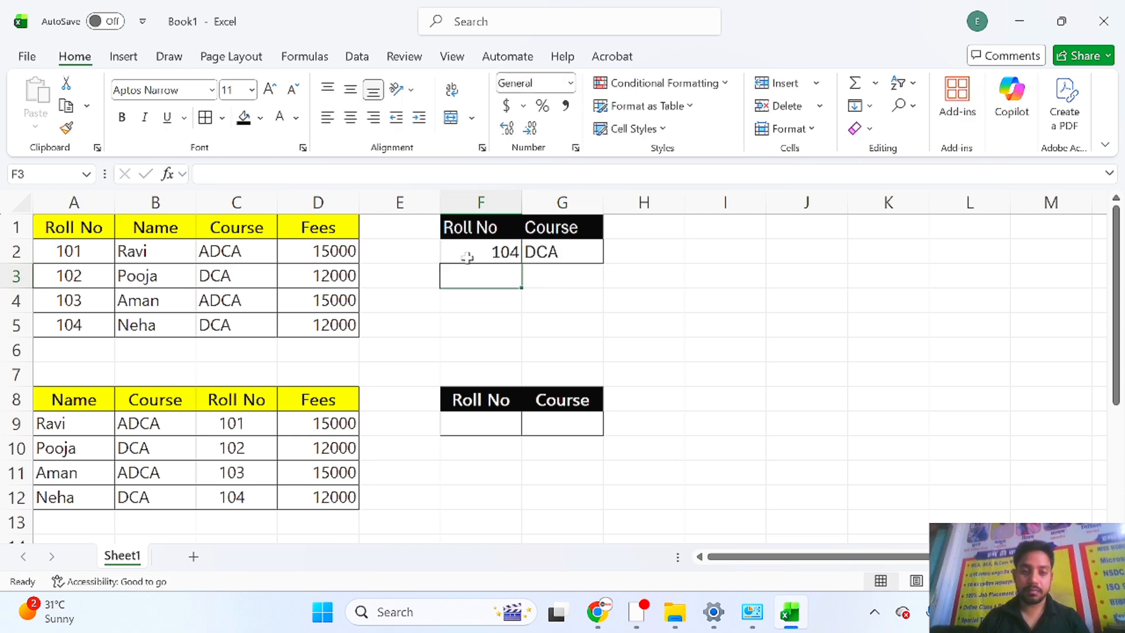
click(18, 326)
click(238, 322)
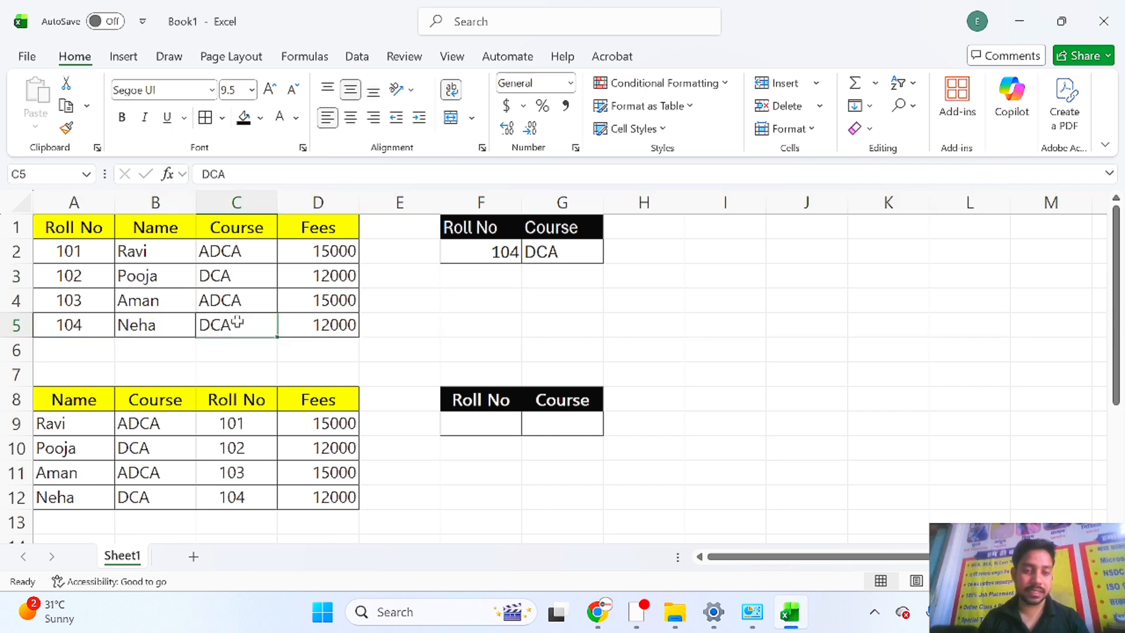
- Change the roll number in F2 to 103 to test the upper course lookup with another student
double_click(502, 252)
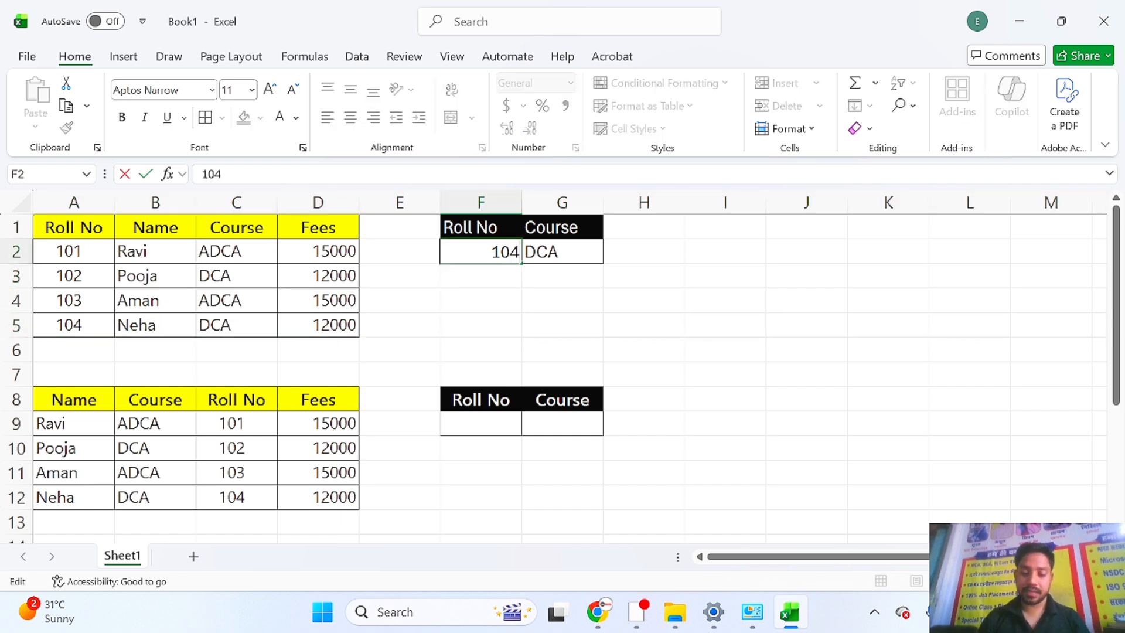
key(BackSpace)
text(3)
key(Return)
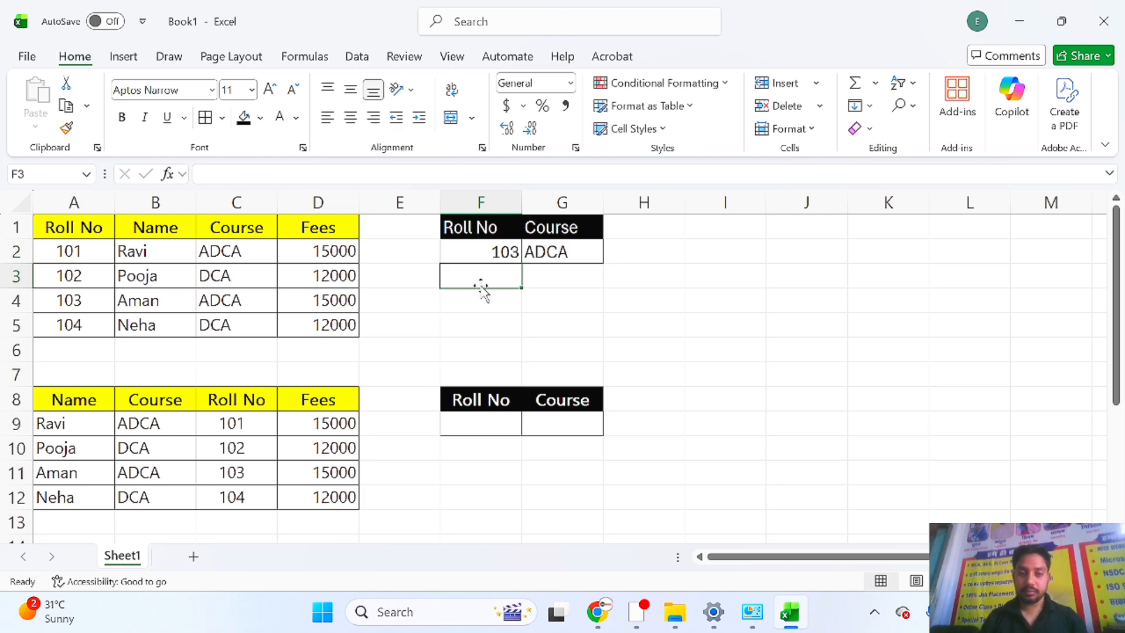
click(478, 246)
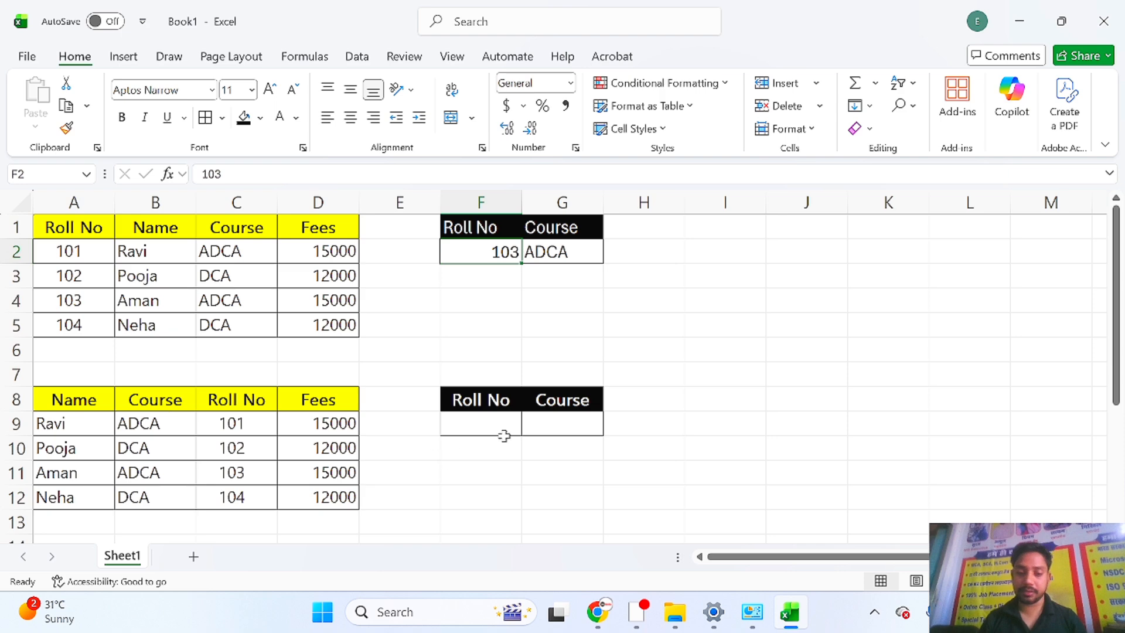
- Enter the formula =DGET(A8:D12,2,F8:F9) in G9 to look up the course by roll number in the lower table
click(572, 426)
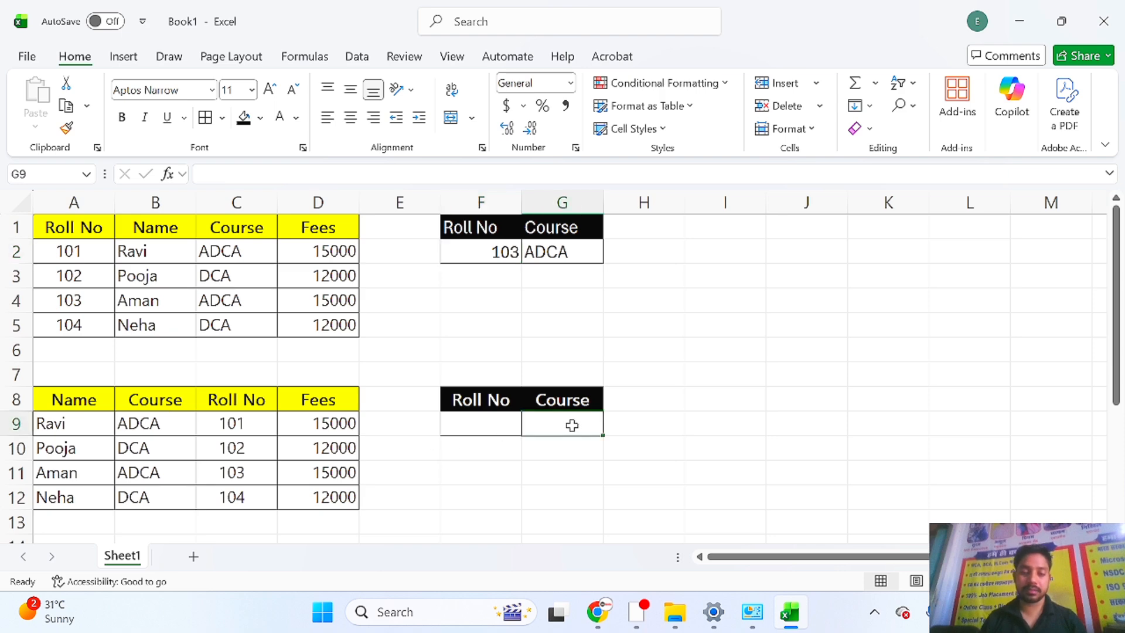
text(=d)
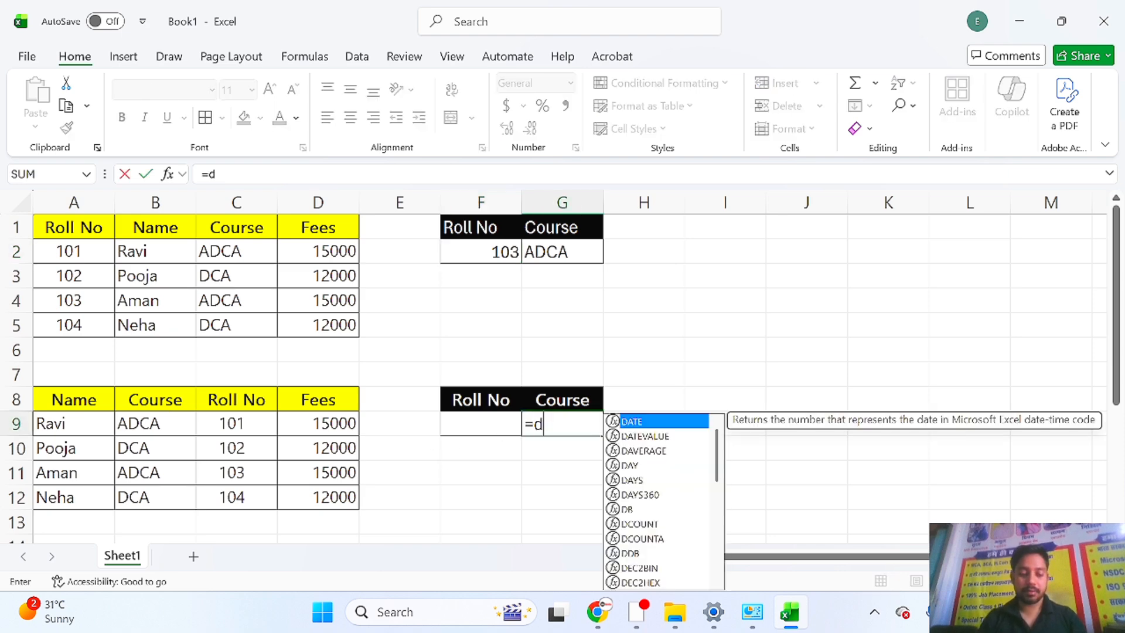
text(get)
key(Tab)
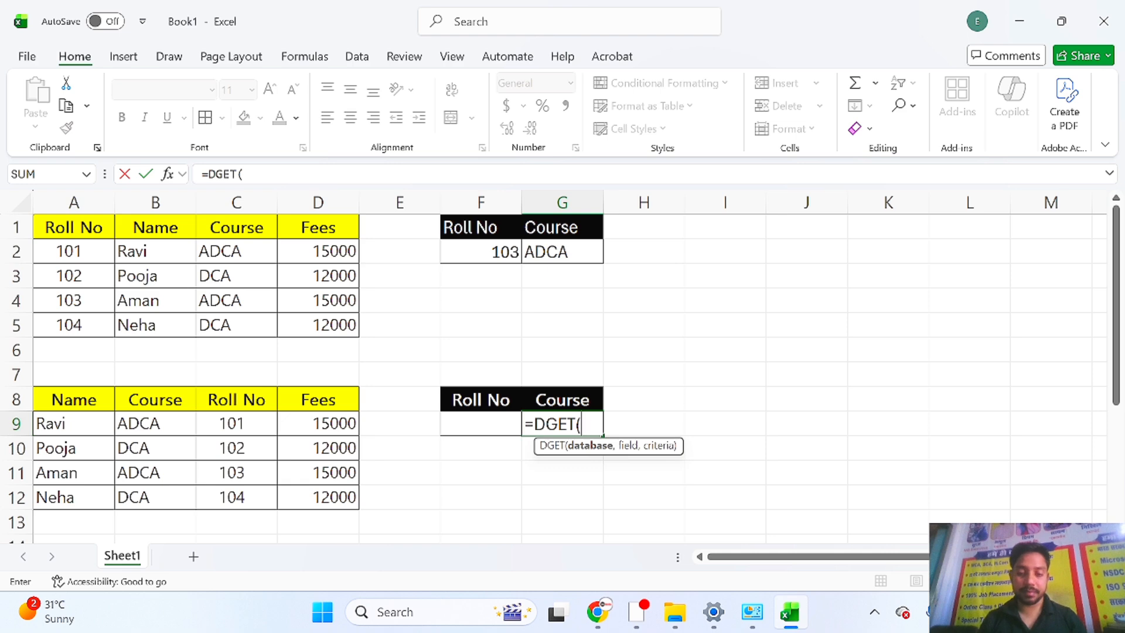
drag(82, 399, 318, 495)
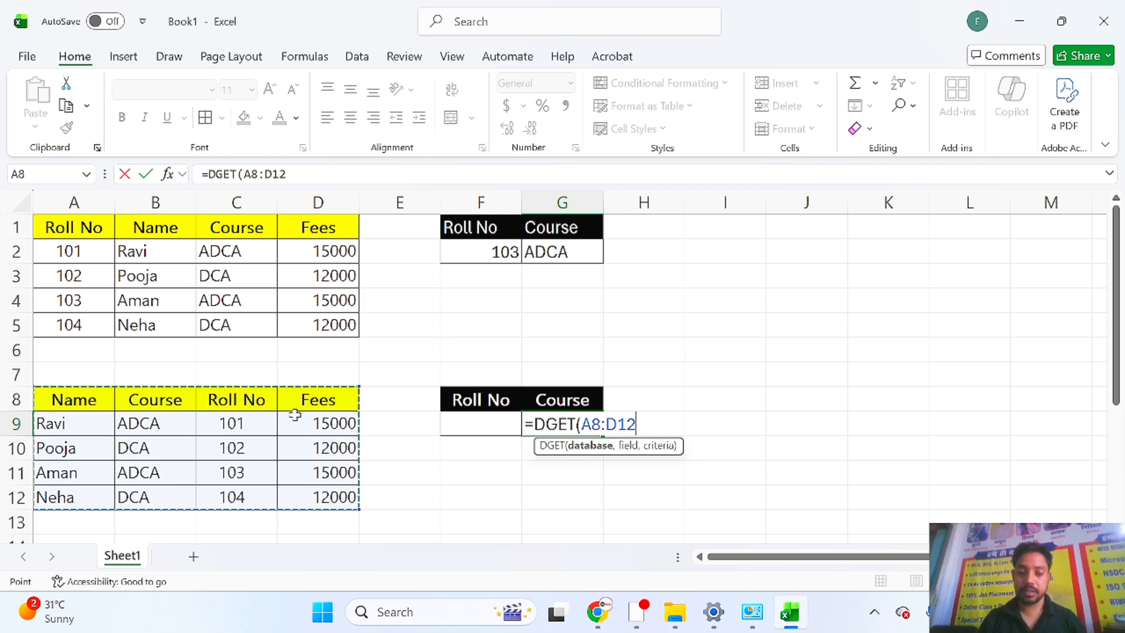
text(,)
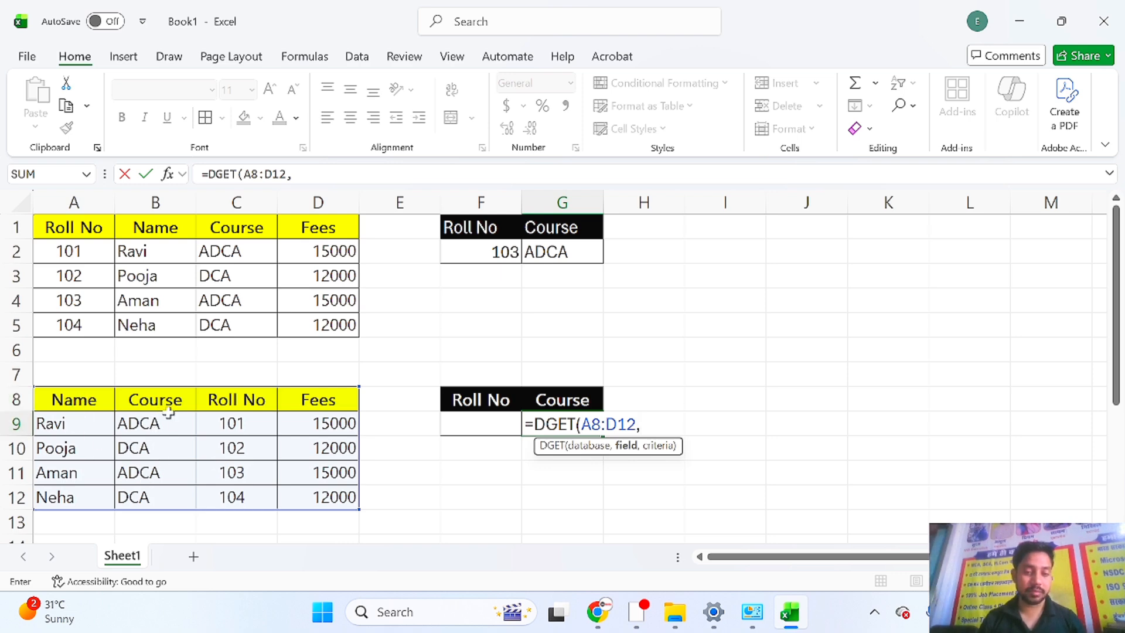
text(2,)
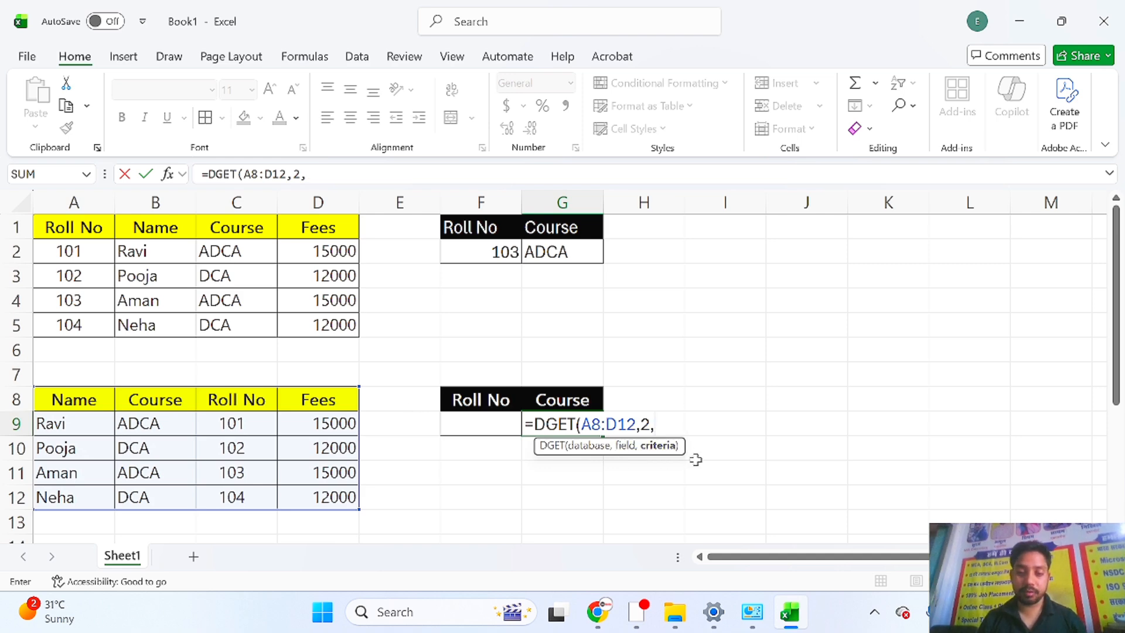
drag(493, 400, 489, 422)
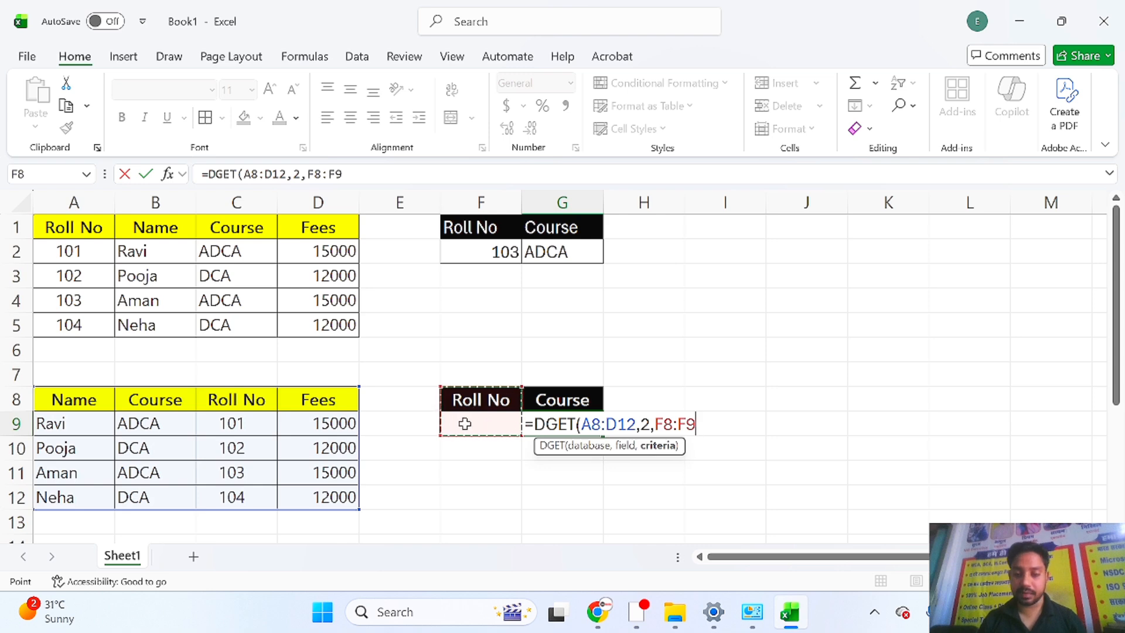
text())
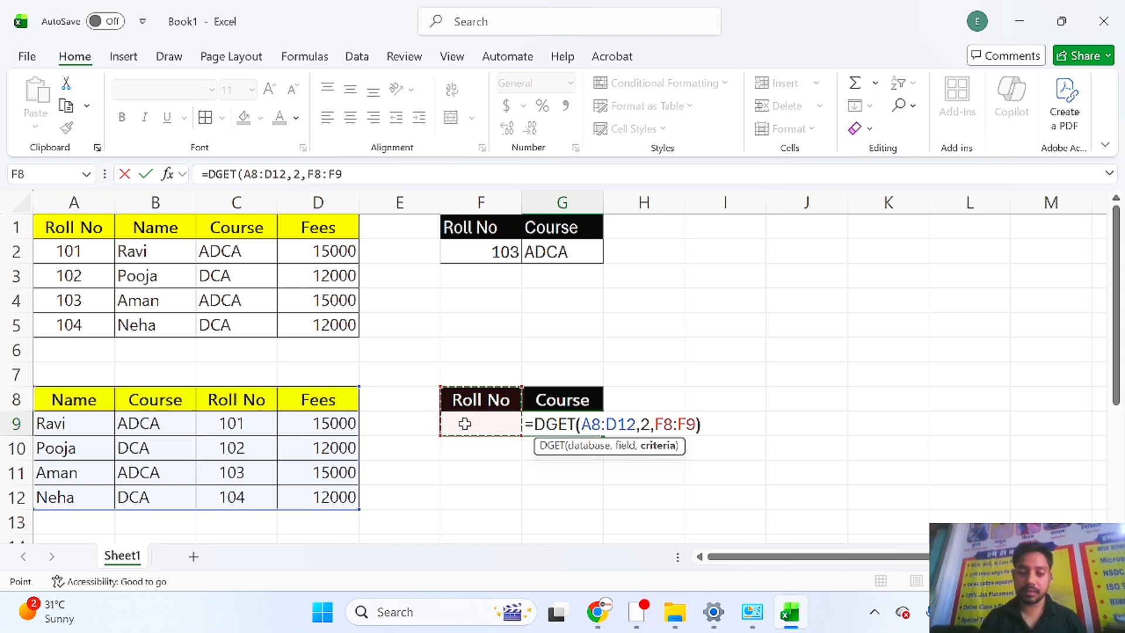
key(Return)
- Enter roll number 102 in F9 and check the looked-up course against the matching row of the lower table
click(479, 427)
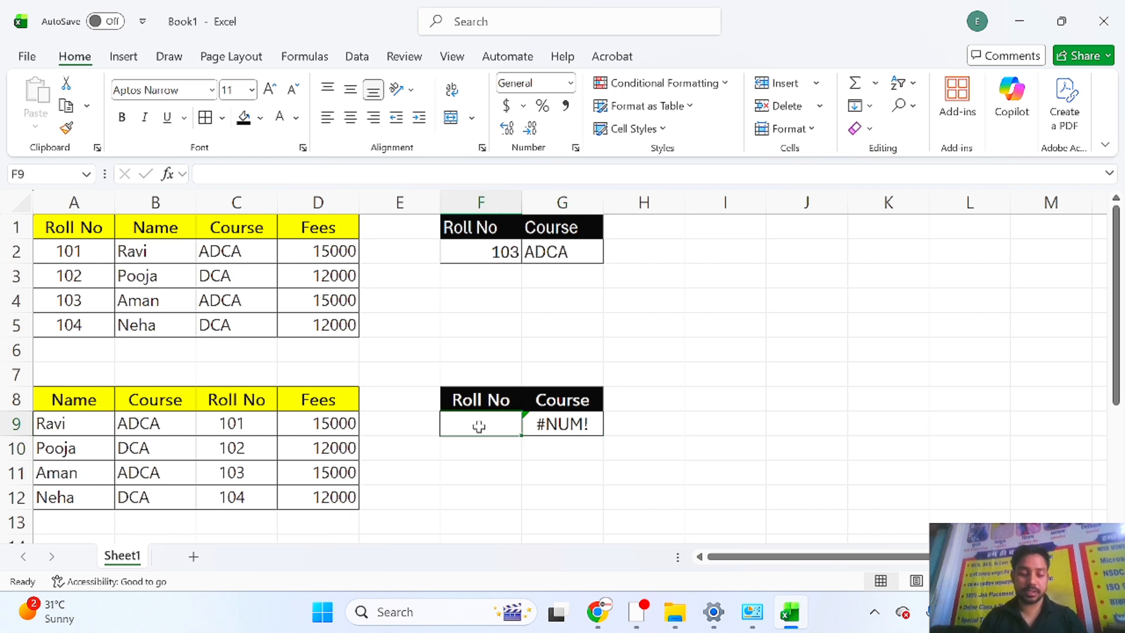
text(102)
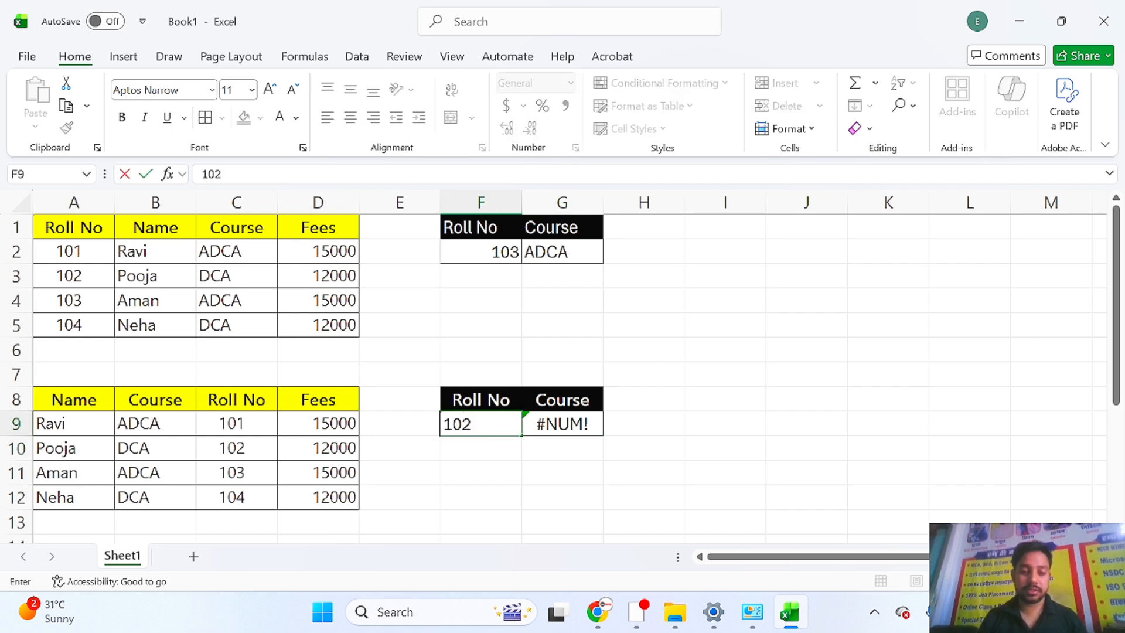
key(Return)
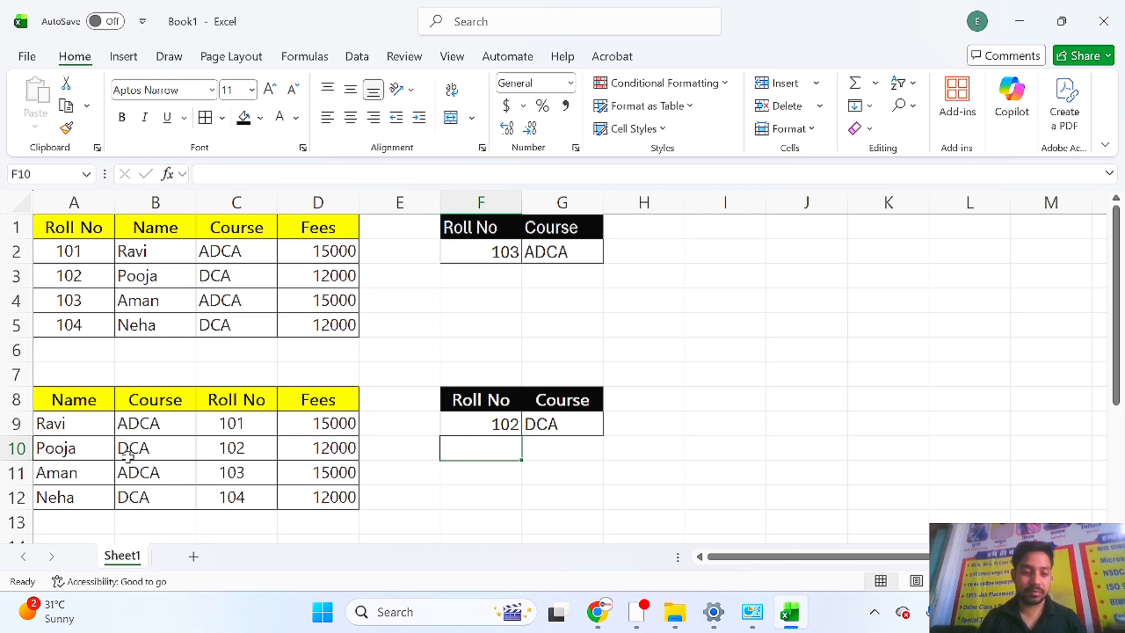
drag(85, 448, 278, 448)
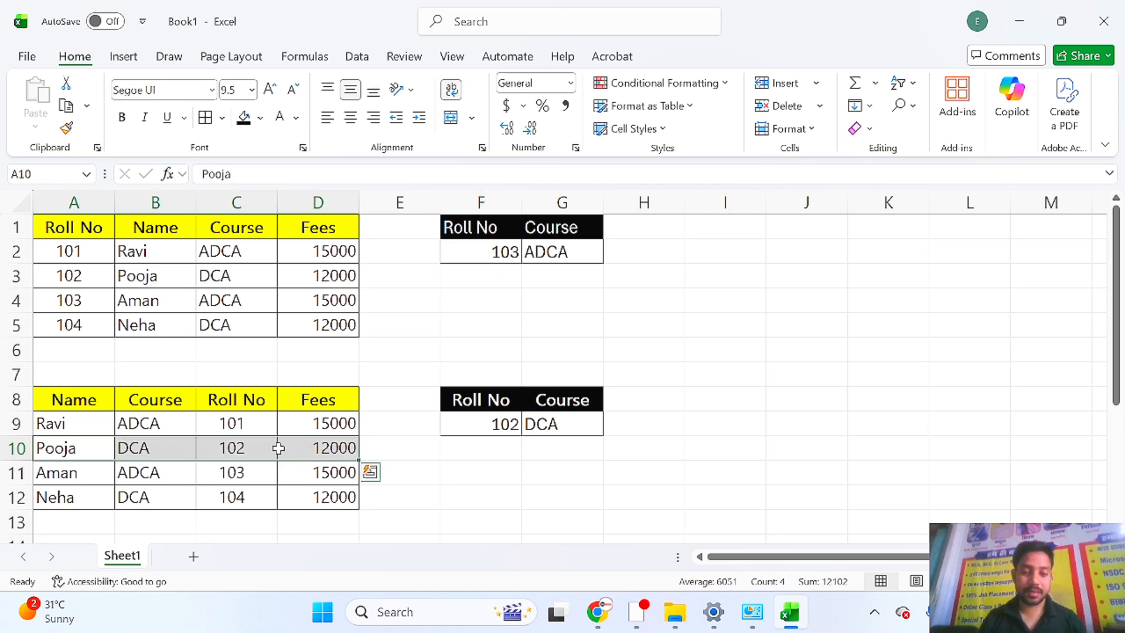
- Change the roll number in F9 to 103 to test the lower course lookup with another student
click(486, 423)
key(F2)
key(BackSpace)
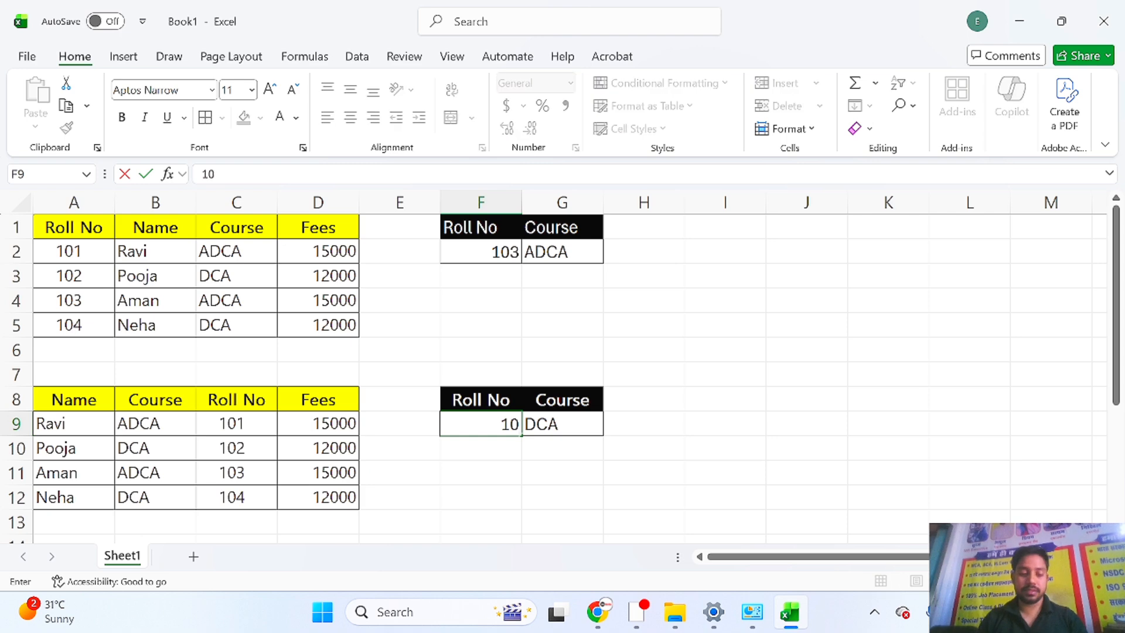
text(3)
key(Return)
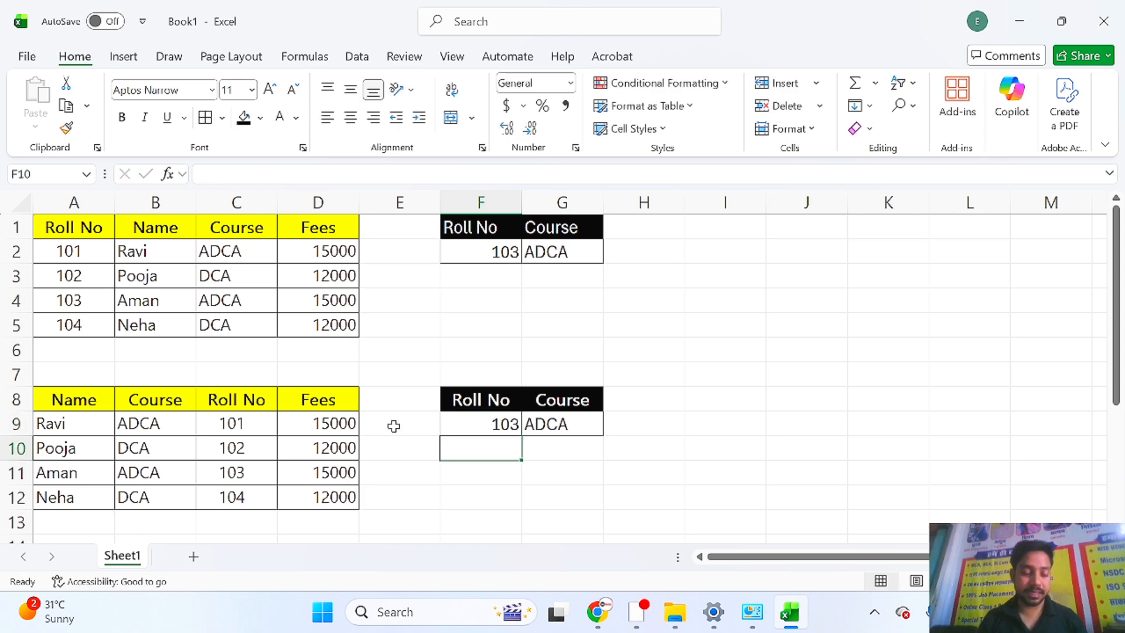